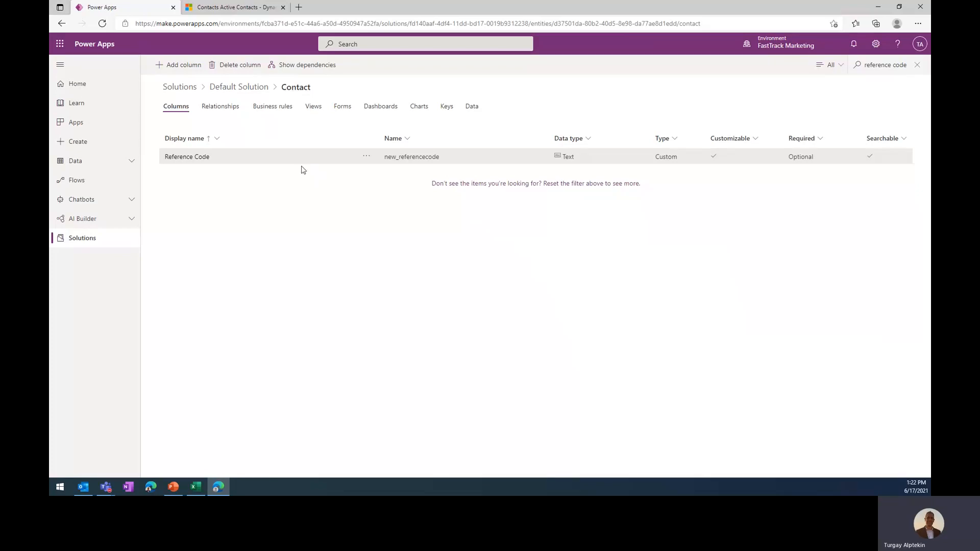
Step: Display the Contact table's keys without the filter and select the E-Mail Address key to examine its column
{"action": "left_click", "coordinate": [445, 111]}
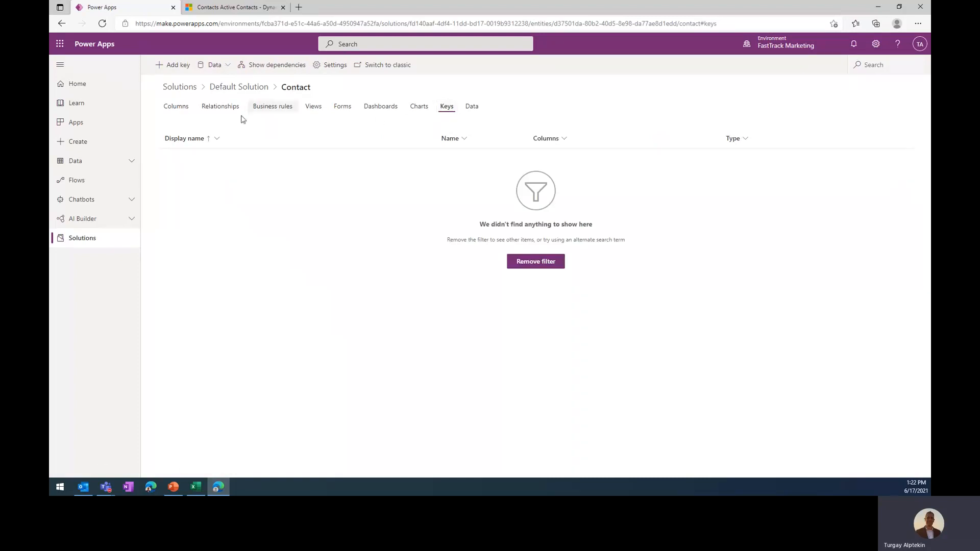
{"action": "left_click", "coordinate": [192, 111]}
{"action": "left_click", "coordinate": [447, 109]}
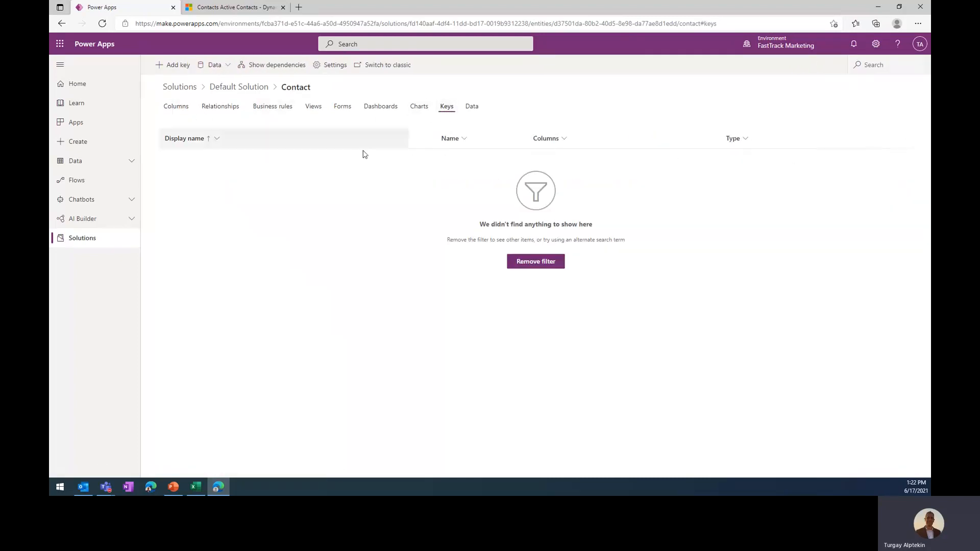
{"action": "left_click", "coordinate": [536, 261]}
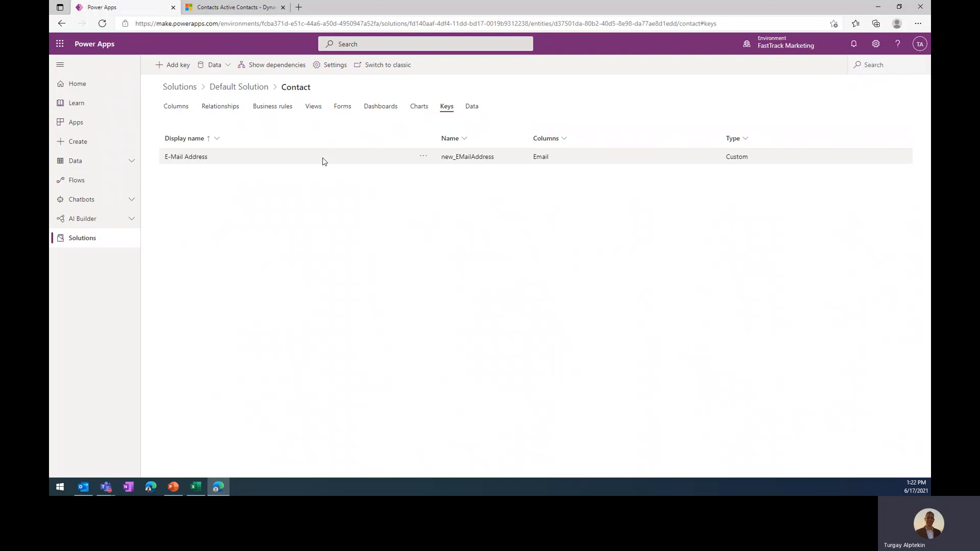
{"action": "left_click", "coordinate": [337, 158]}
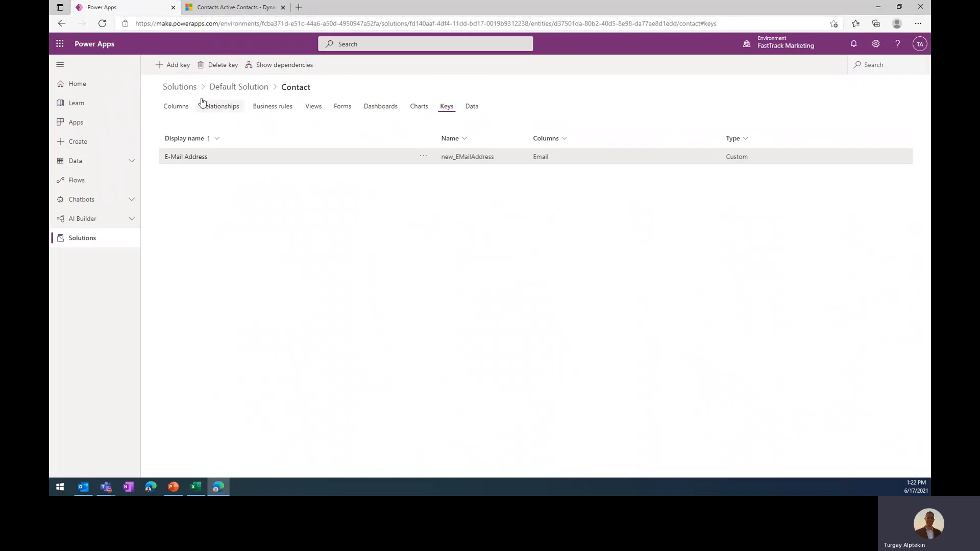
Step: Switch to Excel, enter the header Reference Code in cell E1 of Contact 2021.csv, and widen column E to fit it
{"action": "left_click", "coordinate": [233, 8]}
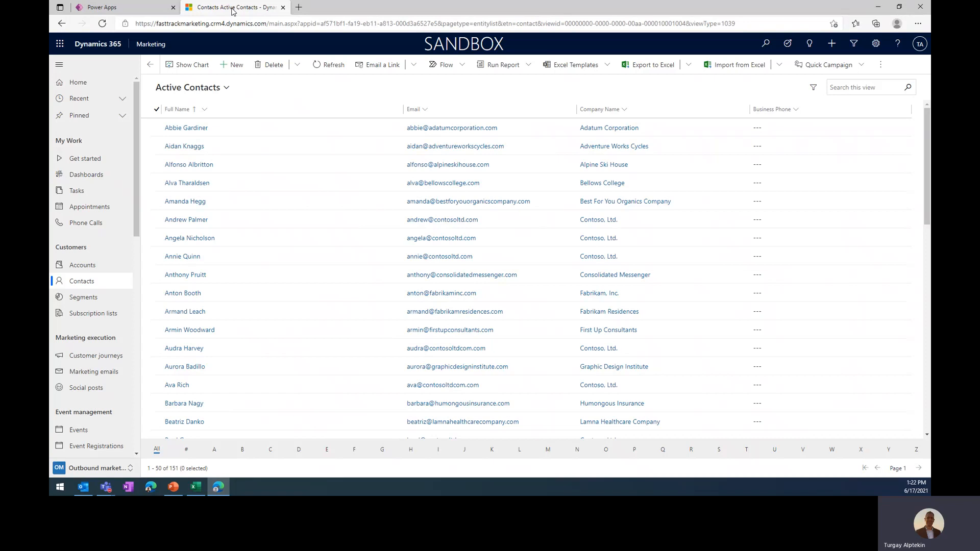
{"action": "left_click", "coordinate": [196, 487]}
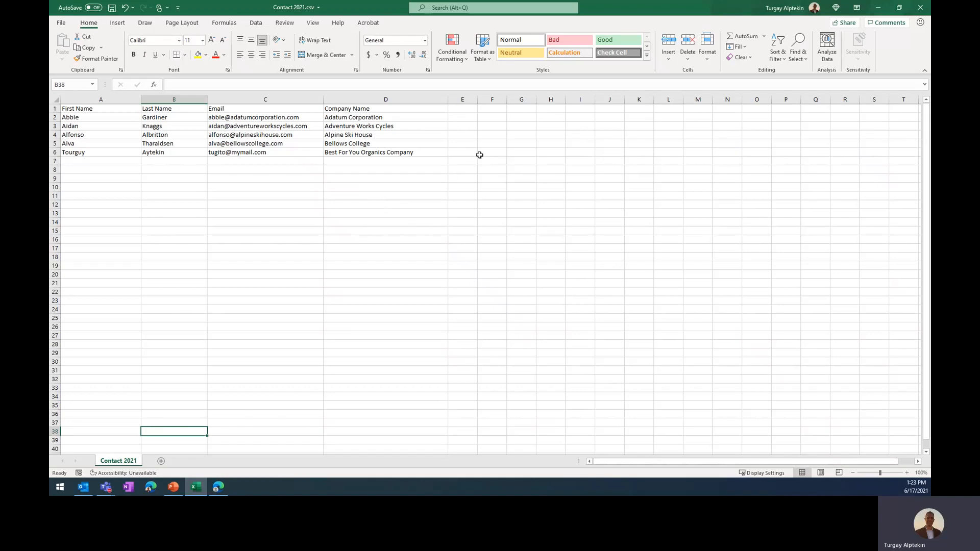
{"action": "left_click", "coordinate": [462, 110]}
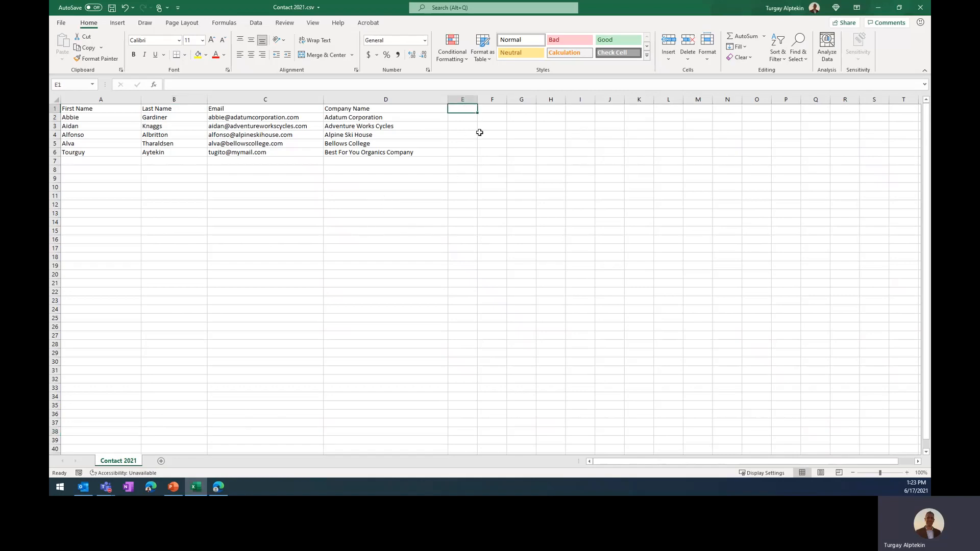
{"action": "type", "text": "Refe"}
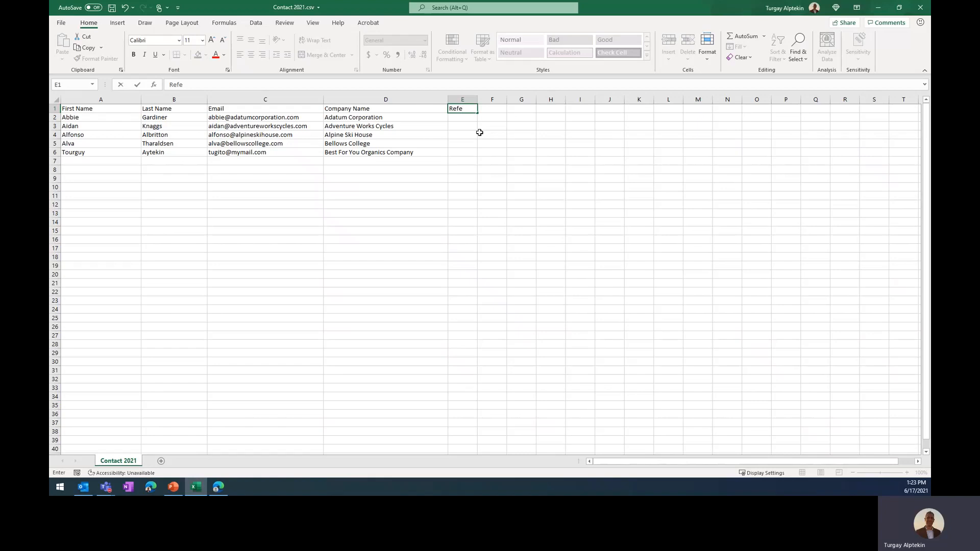
{"action": "type", "text": "rence Code"}
{"action": "left_click", "coordinate": [479, 133]}
{"action": "left_click_drag", "start_coordinate": [478, 99], "coordinate": [521, 100]}
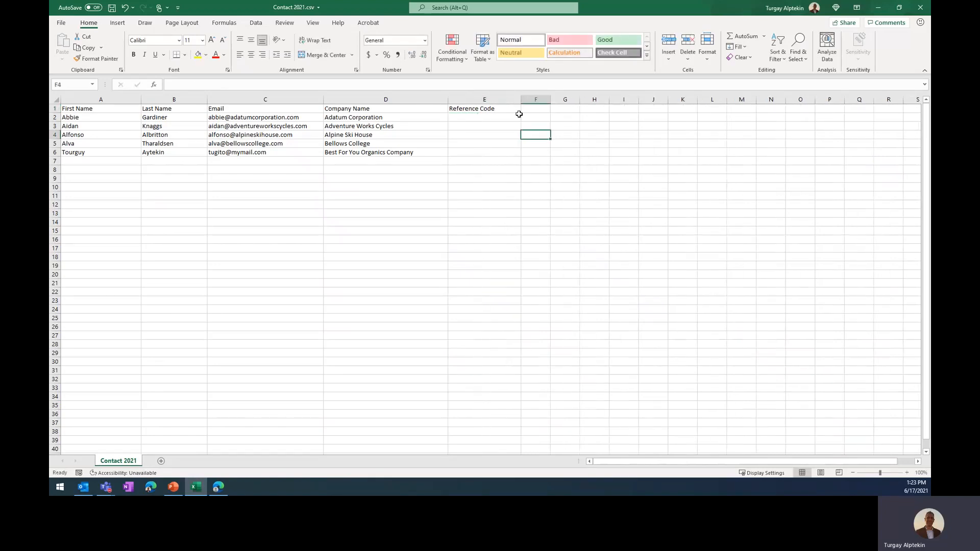
Step: Enter Ignite2021 as the reference code for the first contact in cell E2
{"action": "left_click", "coordinate": [492, 161]}
{"action": "left_click", "coordinate": [484, 118]}
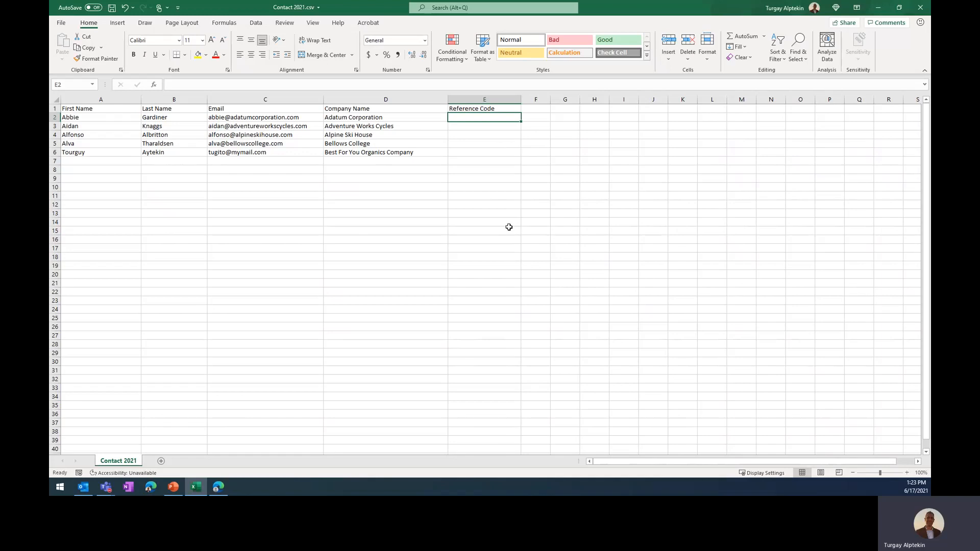
{"action": "type", "text": "I"}
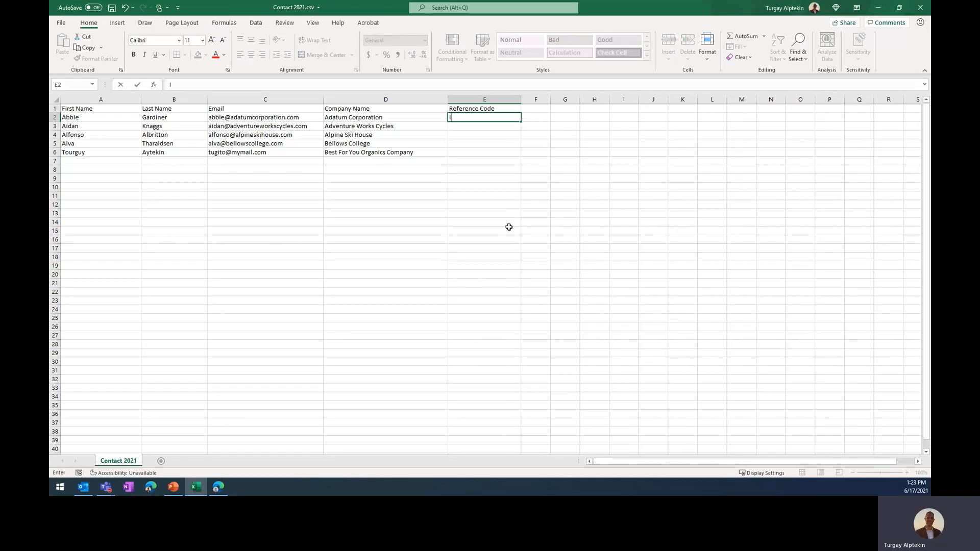
{"action": "type", "text": "gnite2021"}
{"action": "left_click", "coordinate": [509, 227]}
Step: Copy the Ignite2021 code down to the remaining contacts in cells E3 to E6 and save the CSV file
{"action": "left_click", "coordinate": [487, 120]}
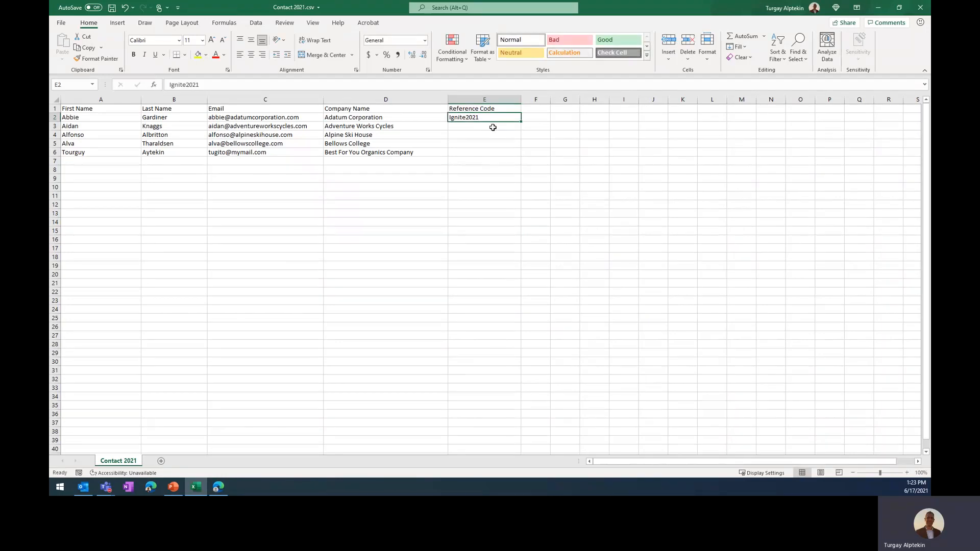
{"action": "key", "text": "ctrl+c"}
{"action": "left_click", "coordinate": [492, 127]}
{"action": "key", "text": "ctrl+v"}
{"action": "left_click", "coordinate": [496, 136]}
{"action": "left_click", "coordinate": [505, 154]}
{"action": "left_click_drag", "start_coordinate": [494, 118], "coordinate": [515, 155]}
{"action": "left_click", "coordinate": [496, 126]}
{"action": "left_click", "coordinate": [497, 151]}
{"action": "left_click", "coordinate": [502, 196]}
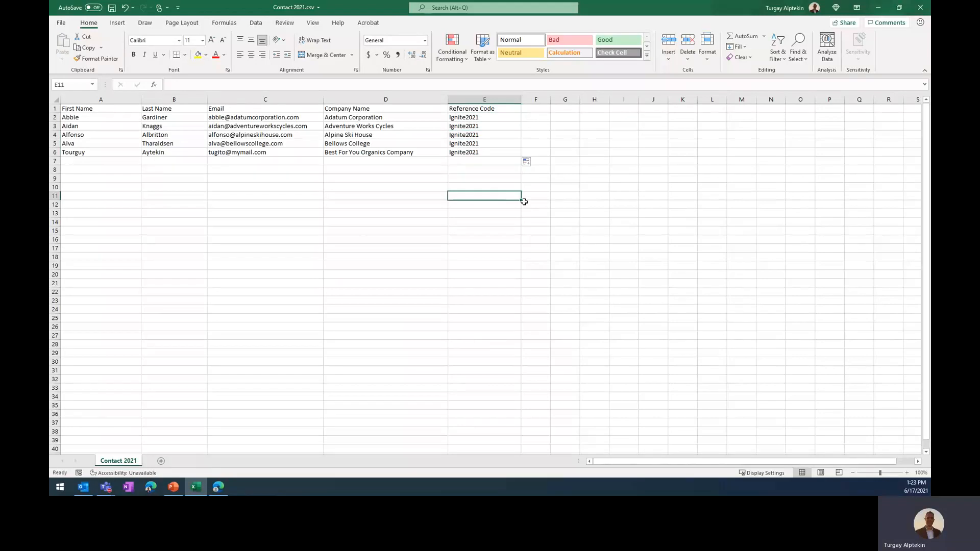
{"action": "key", "text": "ctrl+s"}
{"action": "left_click", "coordinate": [261, 239]}
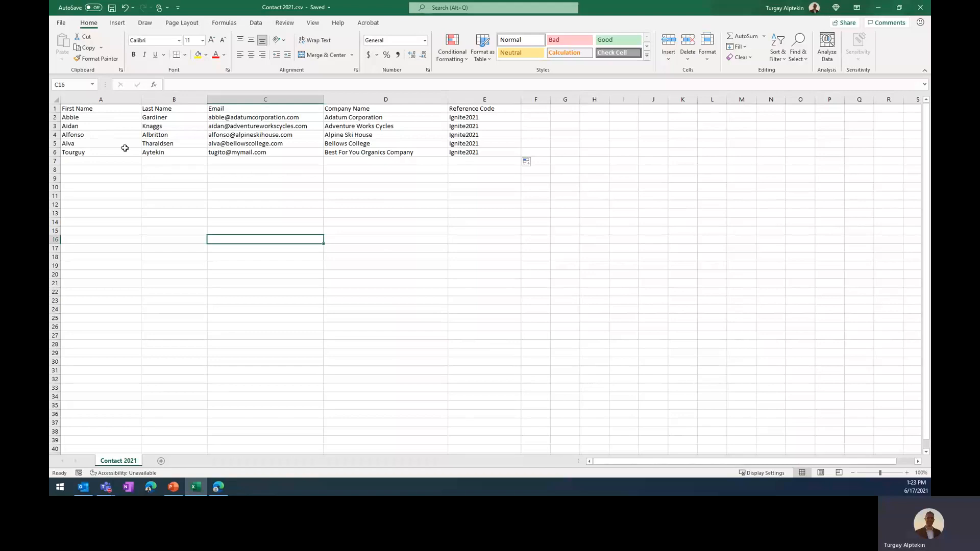
Step: Review the contact rows and their reference codes in the Contact 2021 sheet
{"action": "left_click_drag", "start_coordinate": [107, 118], "coordinate": [474, 145]}
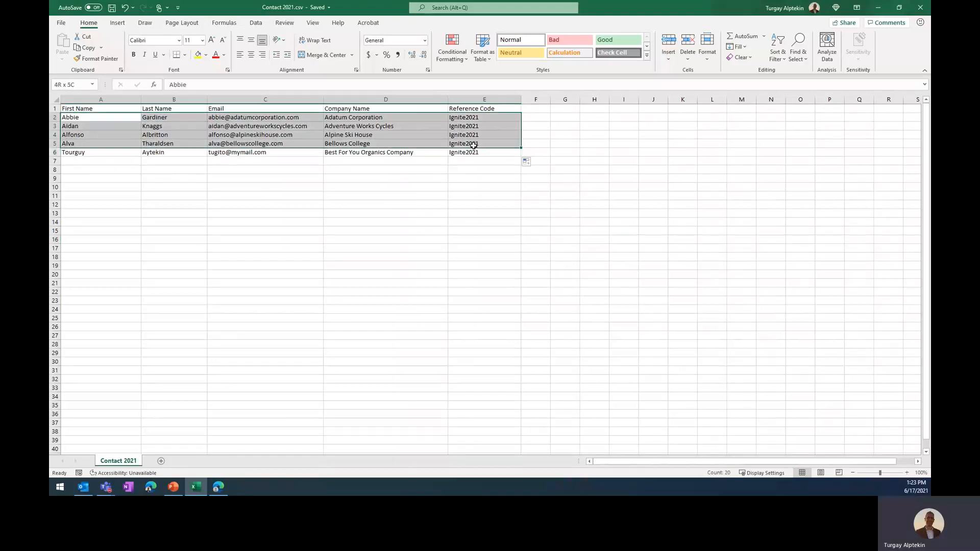
{"action": "left_click", "coordinate": [450, 168]}
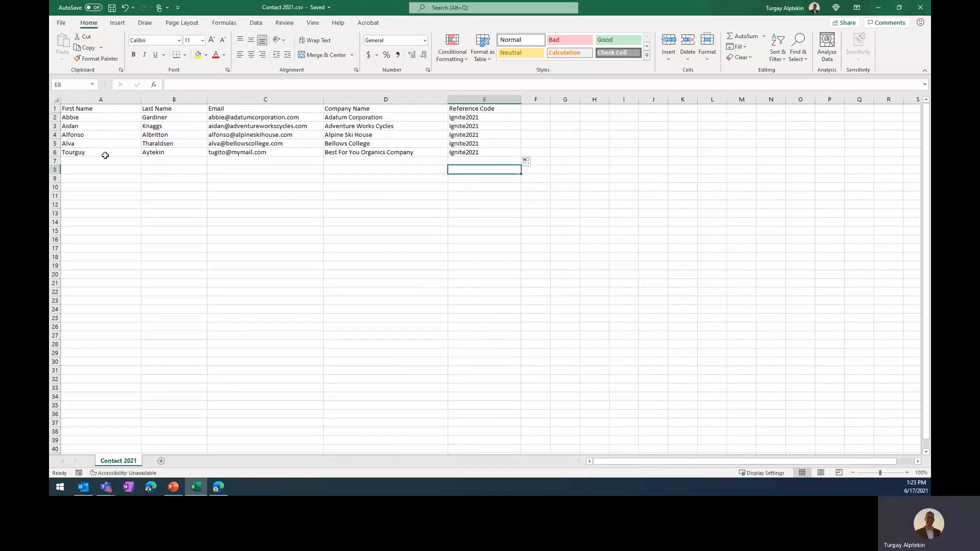
{"action": "left_click", "coordinate": [145, 188]}
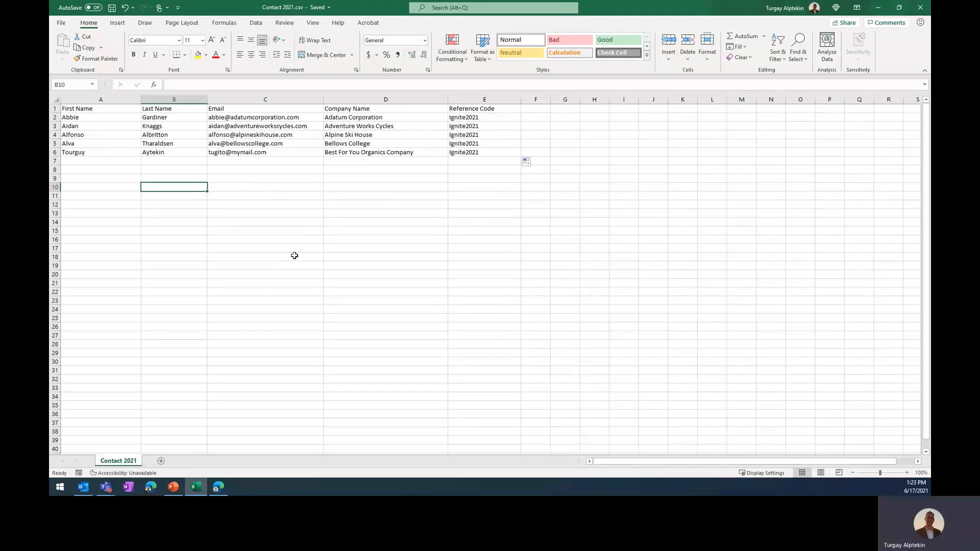
{"action": "left_click", "coordinate": [279, 260]}
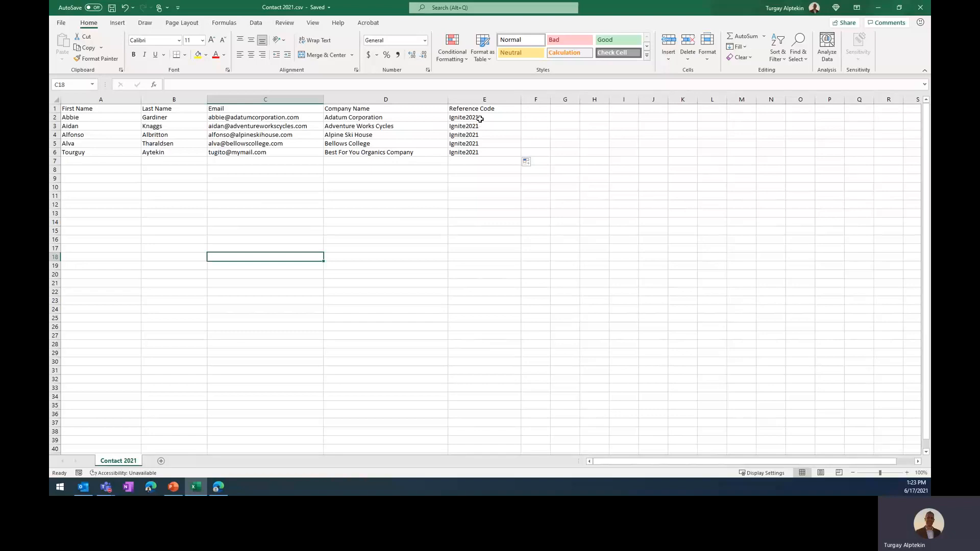
{"action": "left_click_drag", "start_coordinate": [479, 119], "coordinate": [482, 143]}
{"action": "left_click", "coordinate": [482, 143]}
{"action": "left_click", "coordinate": [317, 190]}
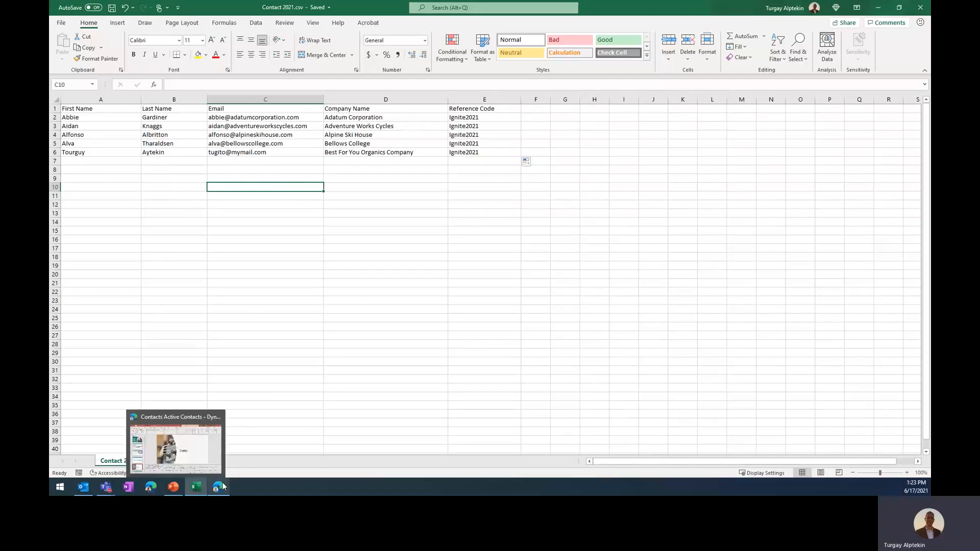
Step: Switch to Dynamics 365, start a CSV import from the Active Contacts view, and upload Contact 2021.csv
{"action": "left_click", "coordinate": [219, 447]}
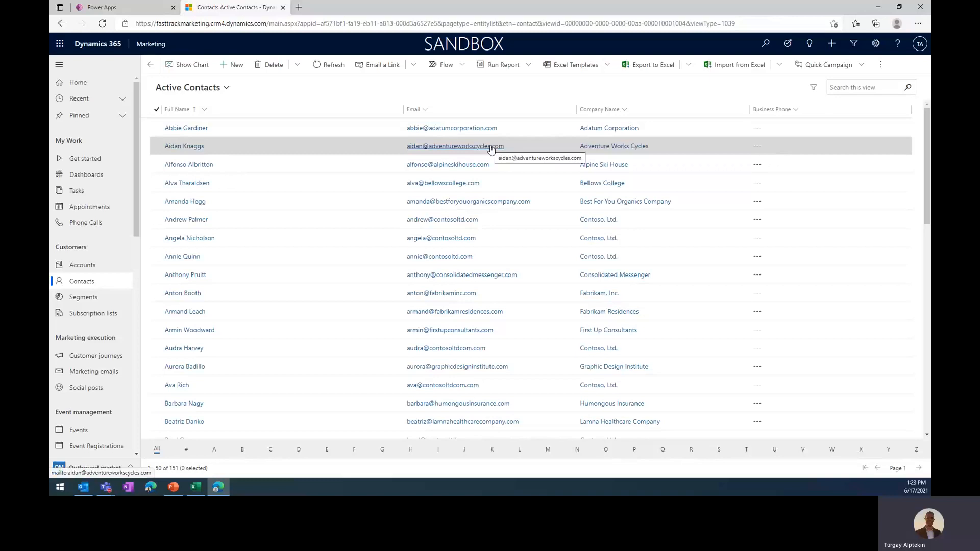
{"action": "left_click", "coordinate": [780, 65]}
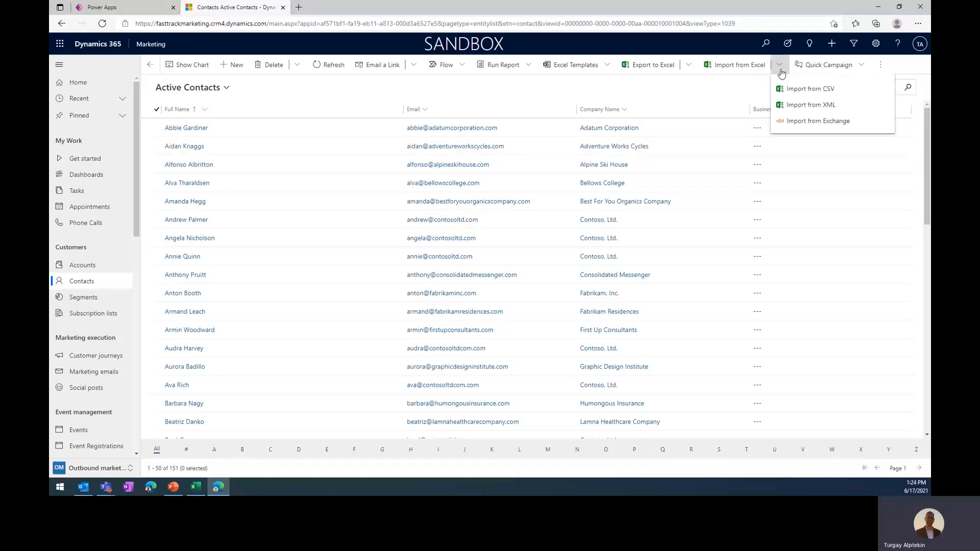
{"action": "left_click", "coordinate": [823, 91]}
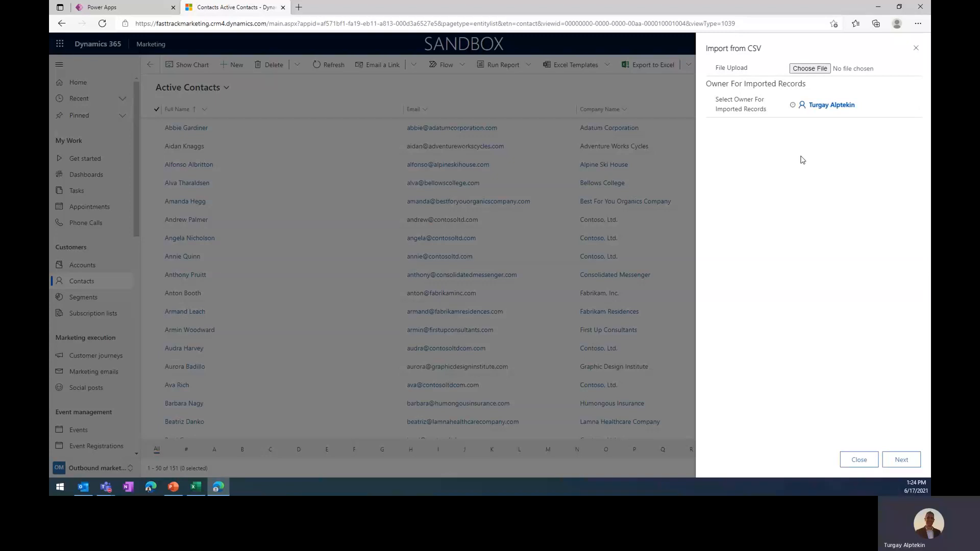
{"action": "left_click", "coordinate": [817, 67]}
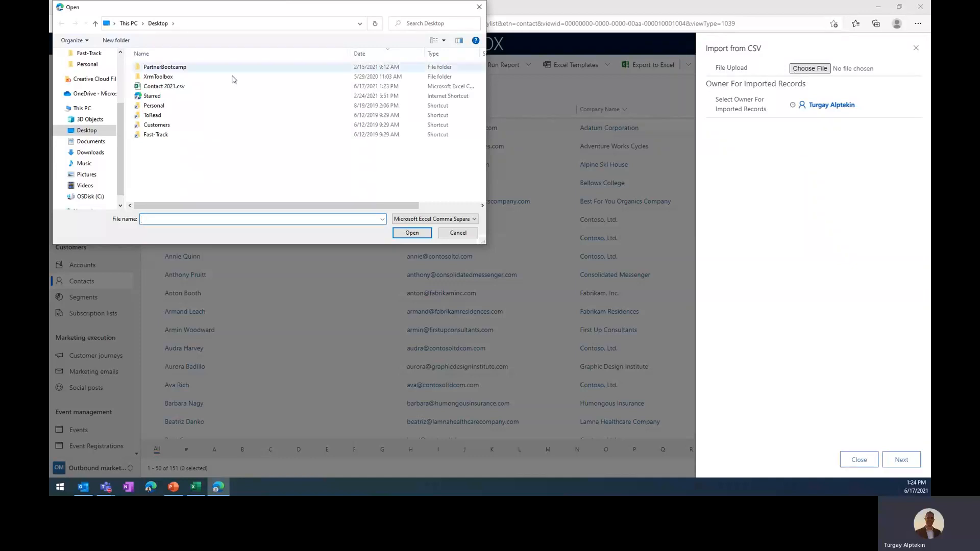
{"action": "left_click", "coordinate": [180, 87]}
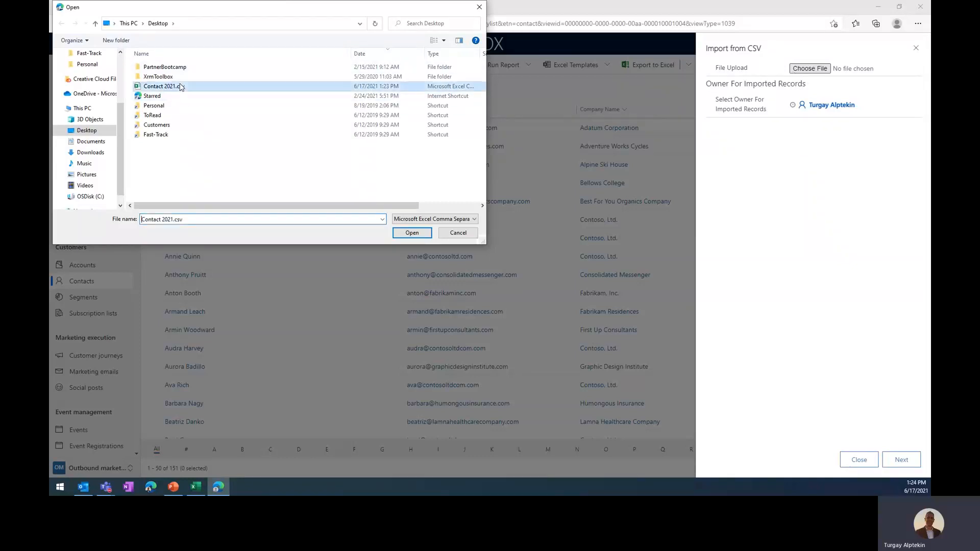
{"action": "left_click", "coordinate": [412, 233]}
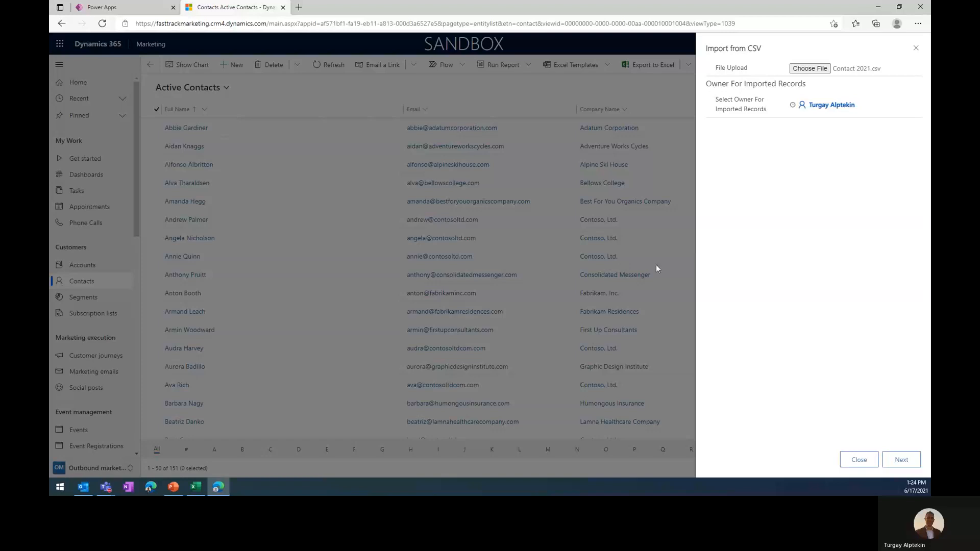
{"action": "left_click", "coordinate": [900, 461]}
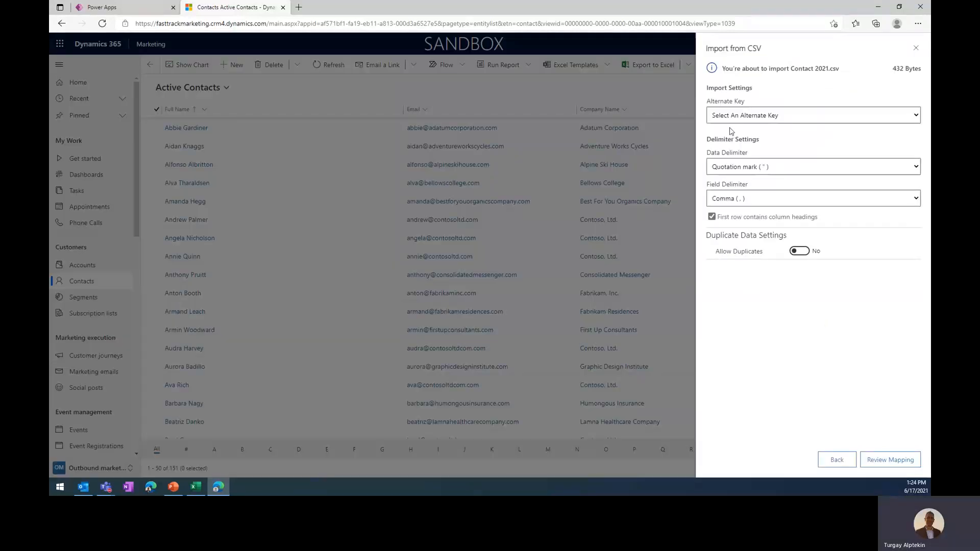
Step: Set the import's alternate key to Email and its data delimiter to None
{"action": "left_click", "coordinate": [748, 116]}
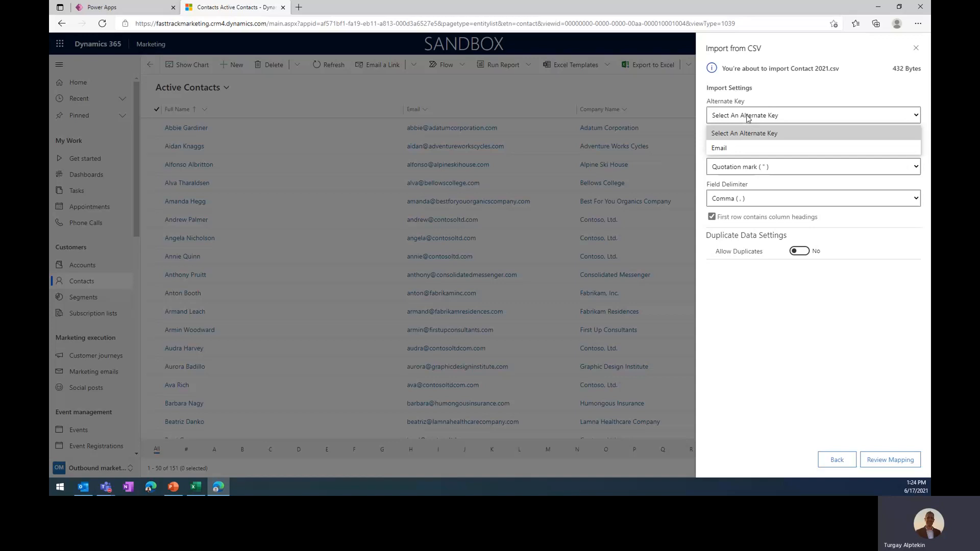
{"action": "left_click", "coordinate": [743, 147]}
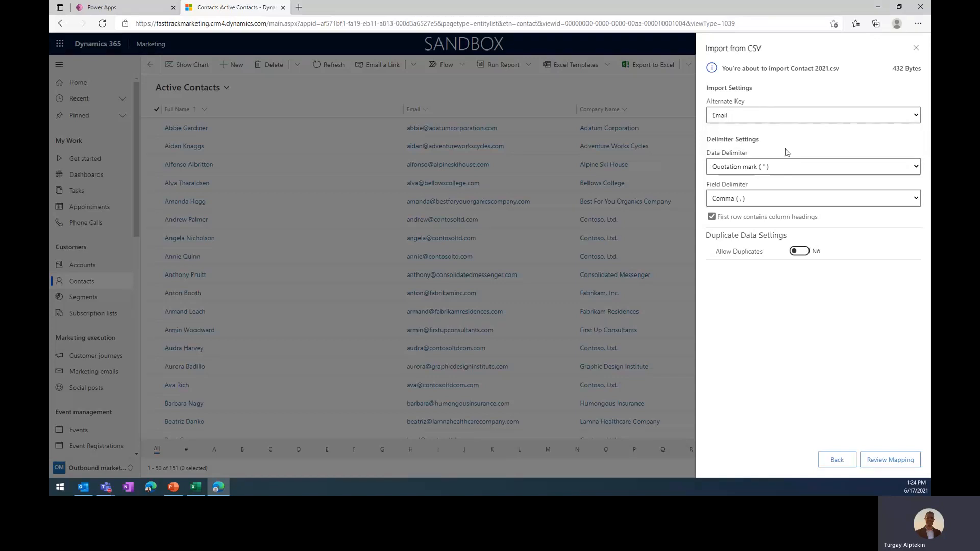
{"action": "left_click", "coordinate": [755, 169]}
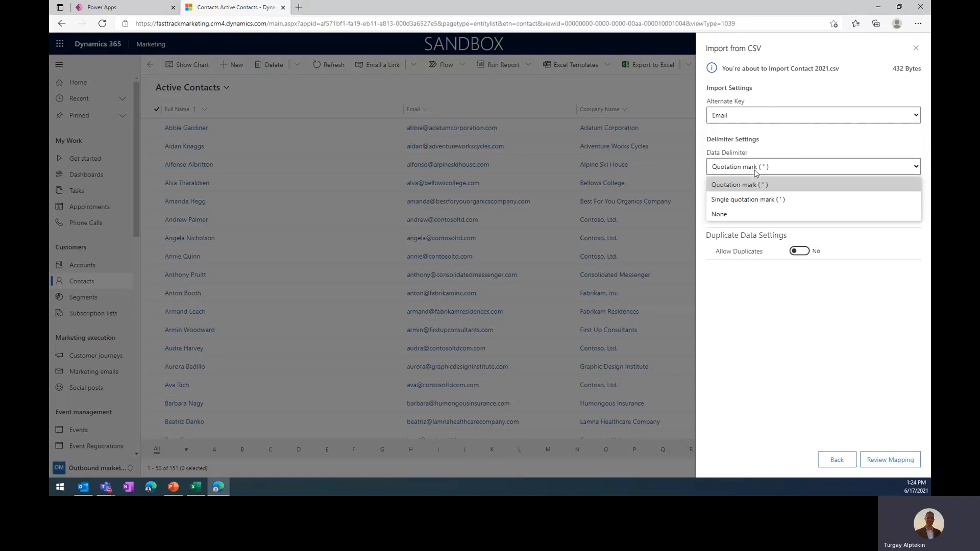
{"action": "left_click", "coordinate": [748, 212]}
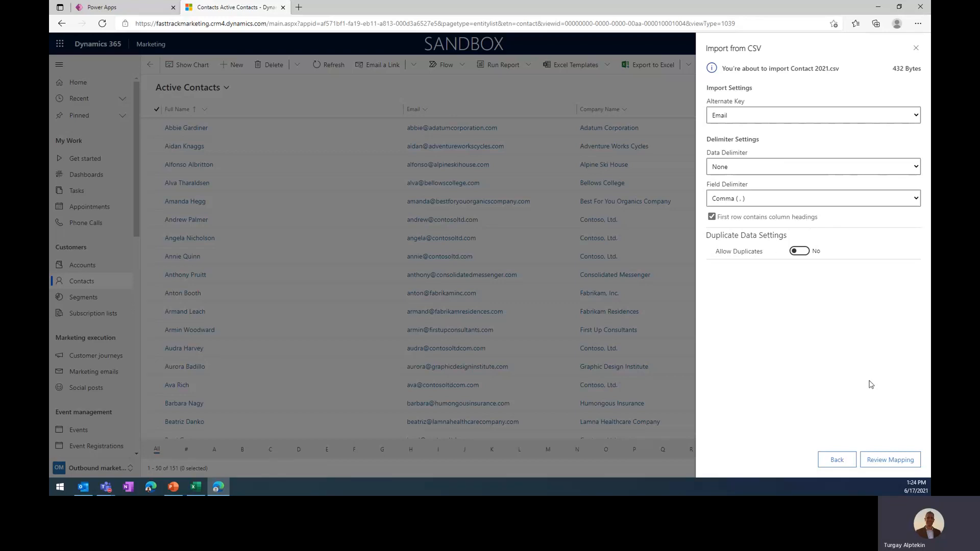
Step: Review the field mapping for Contact 2021.csv and submit the import, staying on the current page
{"action": "left_click", "coordinate": [880, 459]}
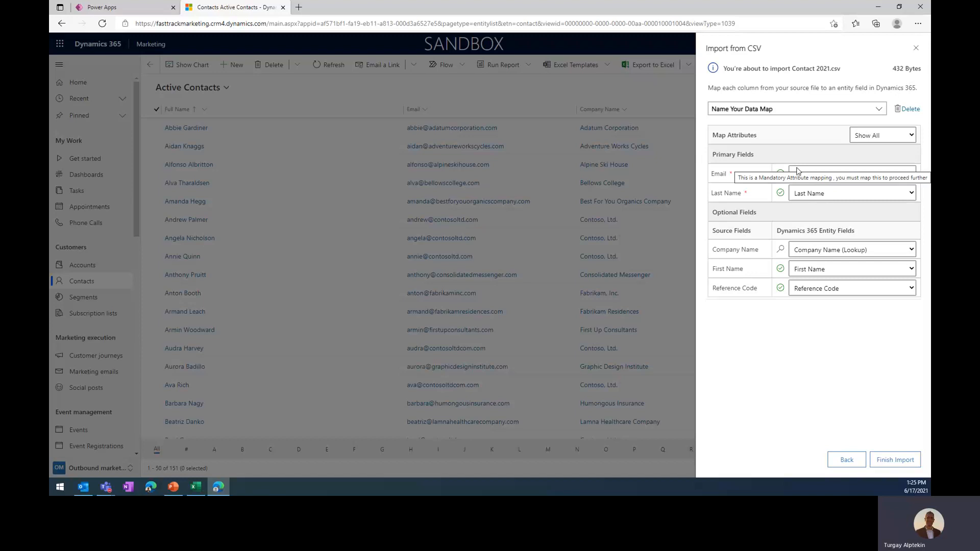
{"action": "left_click", "coordinate": [797, 171]}
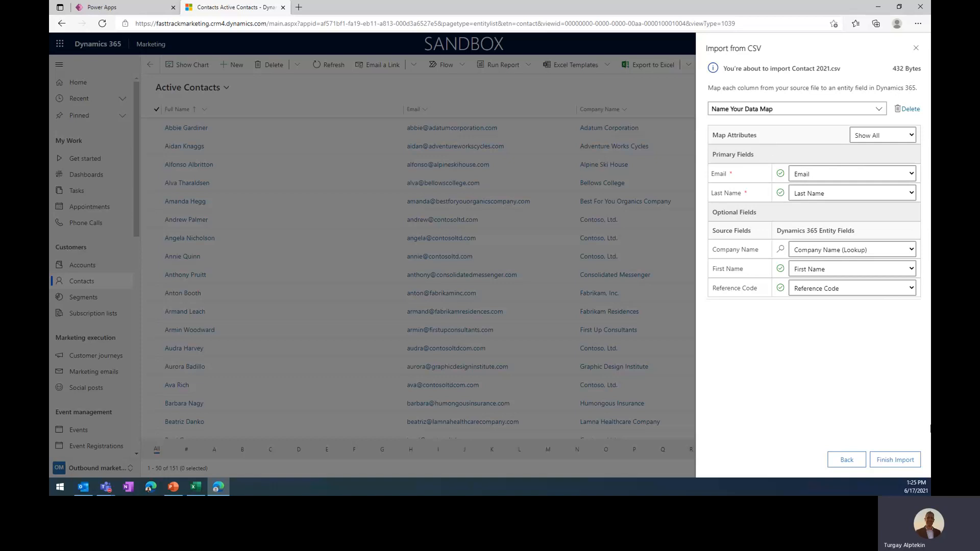
{"action": "left_click", "coordinate": [896, 460]}
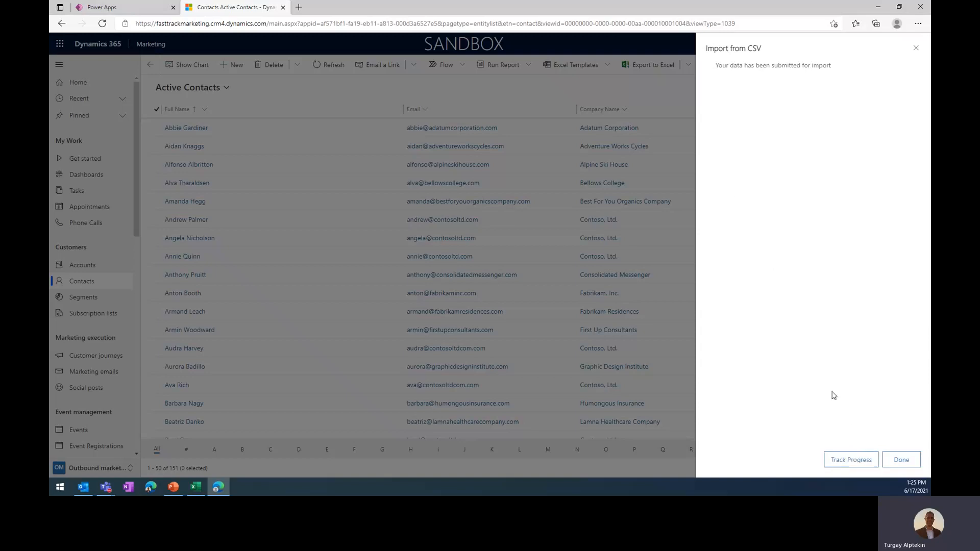
{"action": "left_click", "coordinate": [856, 461]}
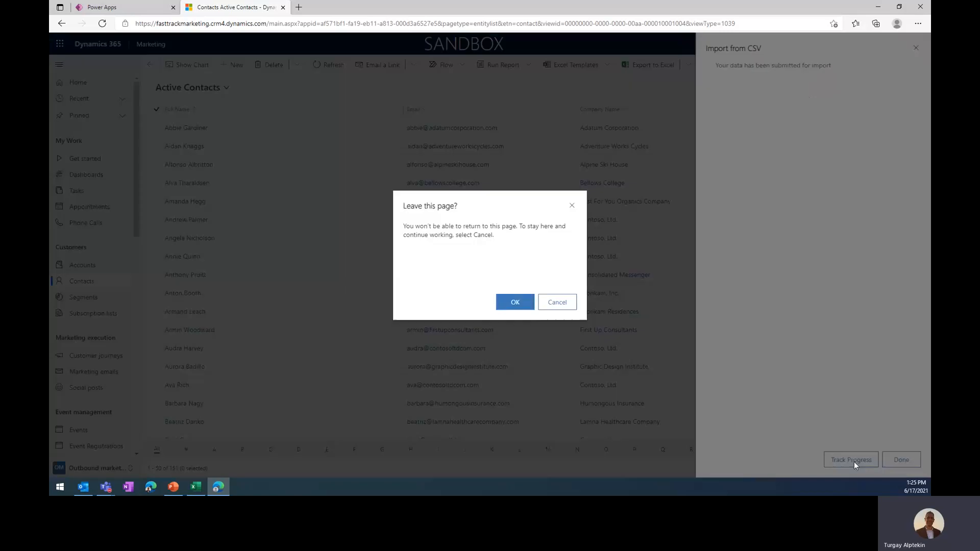
{"action": "left_click", "coordinate": [558, 304]}
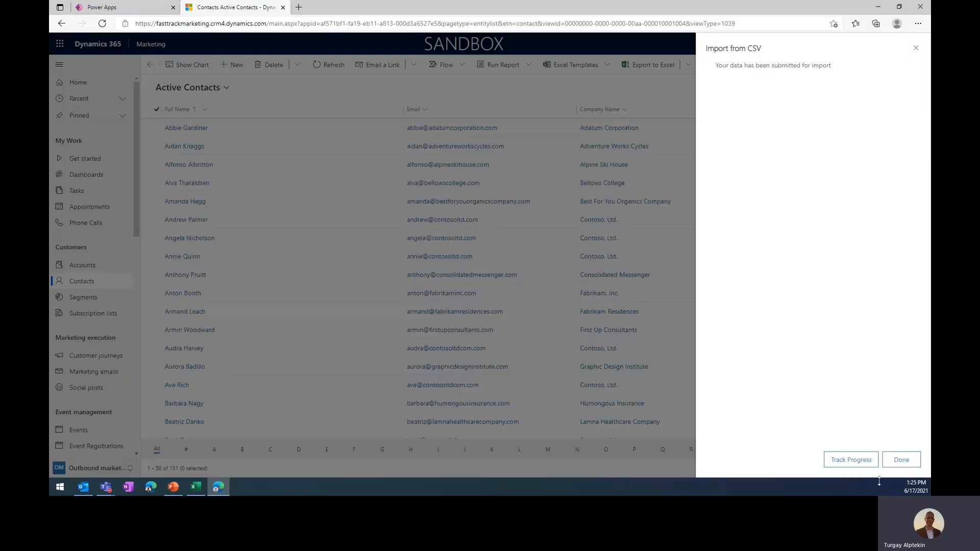
Step: Close the import pane and check the reference codes of contacts starting with T in the My Active Contacts view
{"action": "left_click", "coordinate": [856, 459]}
{"action": "left_click", "coordinate": [557, 302]}
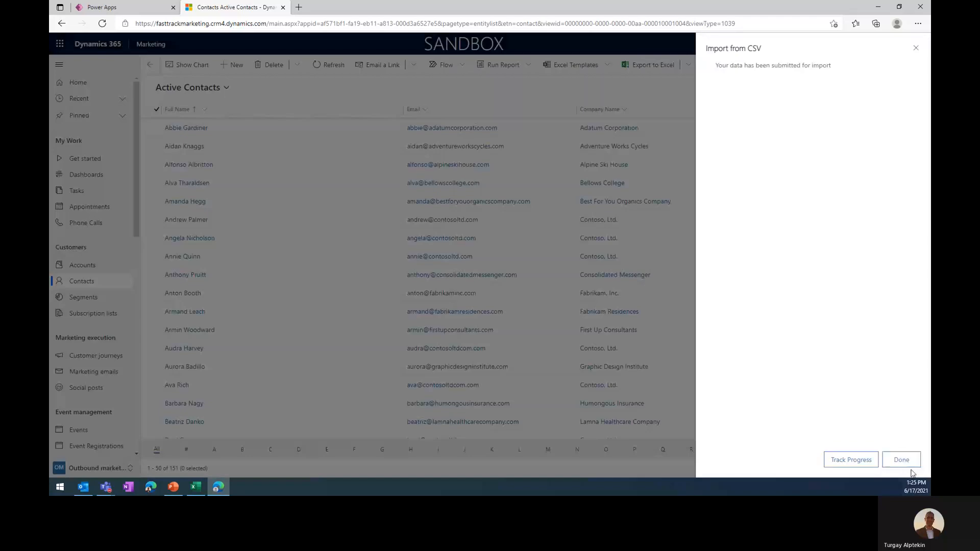
{"action": "left_click", "coordinate": [902, 460]}
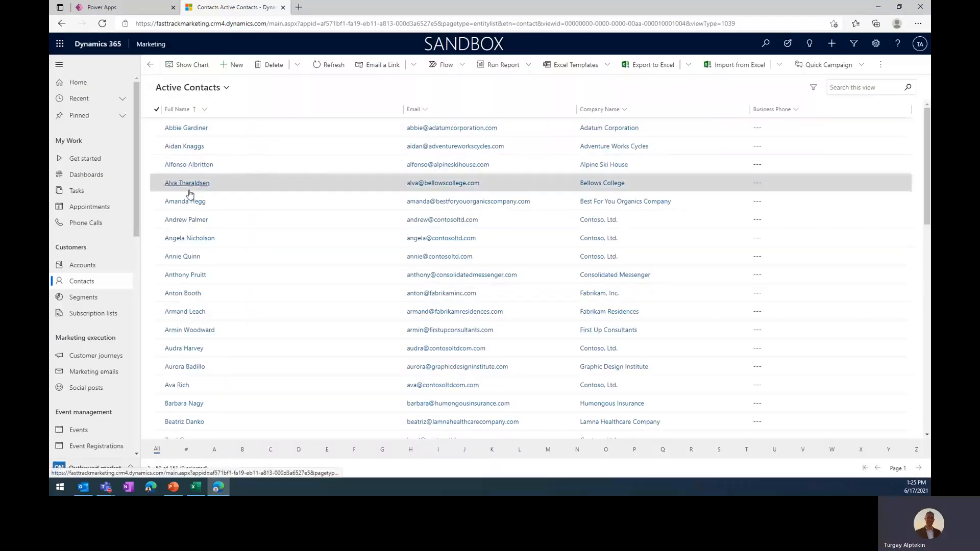
{"action": "left_click", "coordinate": [227, 89]}
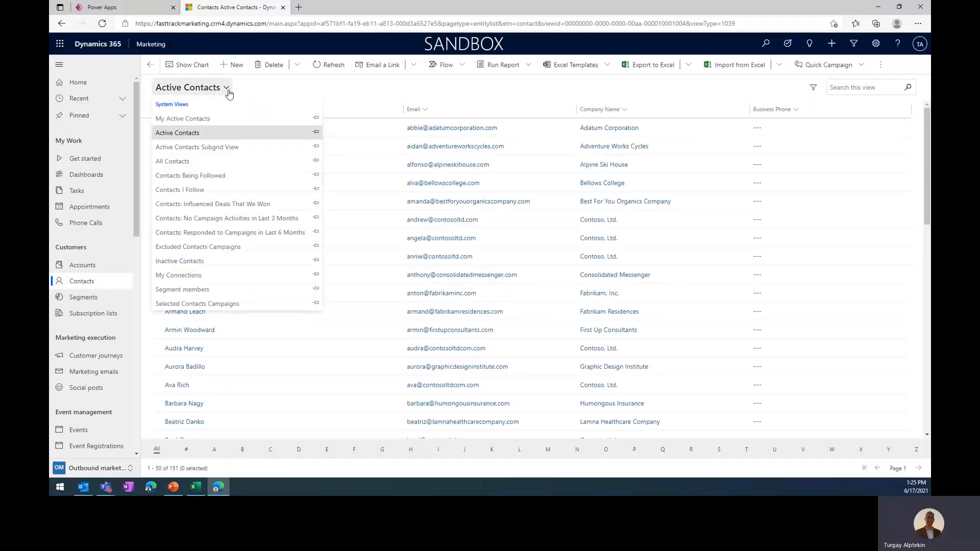
{"action": "left_click", "coordinate": [216, 121]}
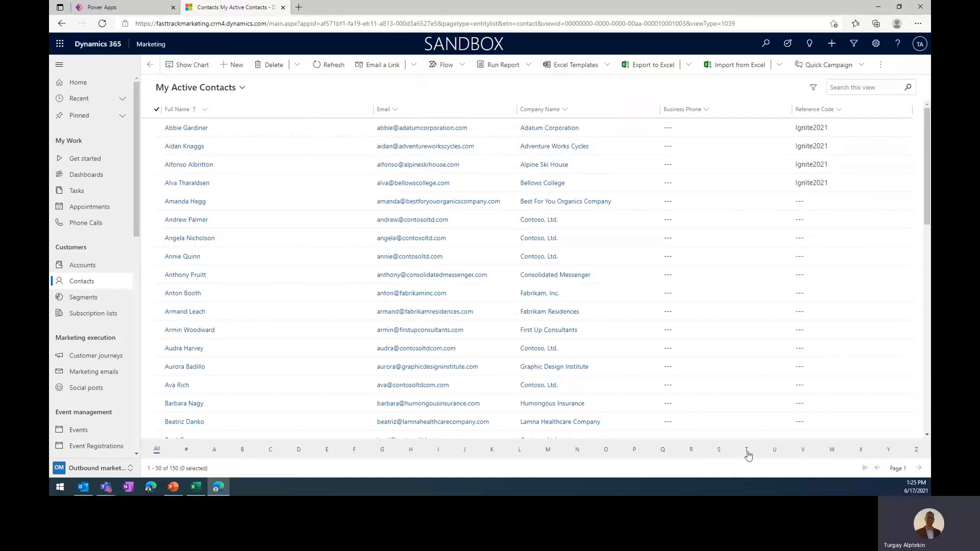
{"action": "left_click", "coordinate": [747, 450]}
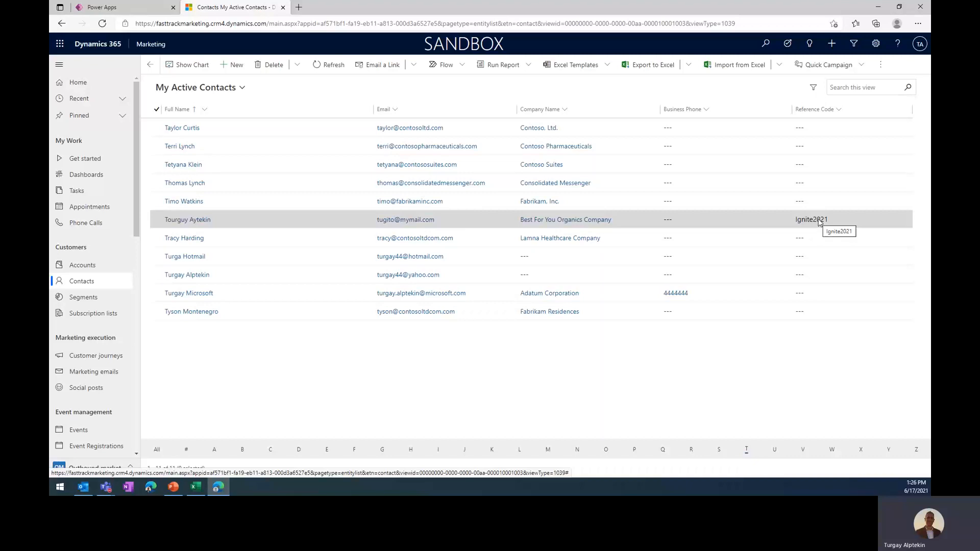
Step: Create a static segment named "My Ignite 2021 Contacts", save it, and dismiss the save notification
{"action": "left_click", "coordinate": [94, 299]}
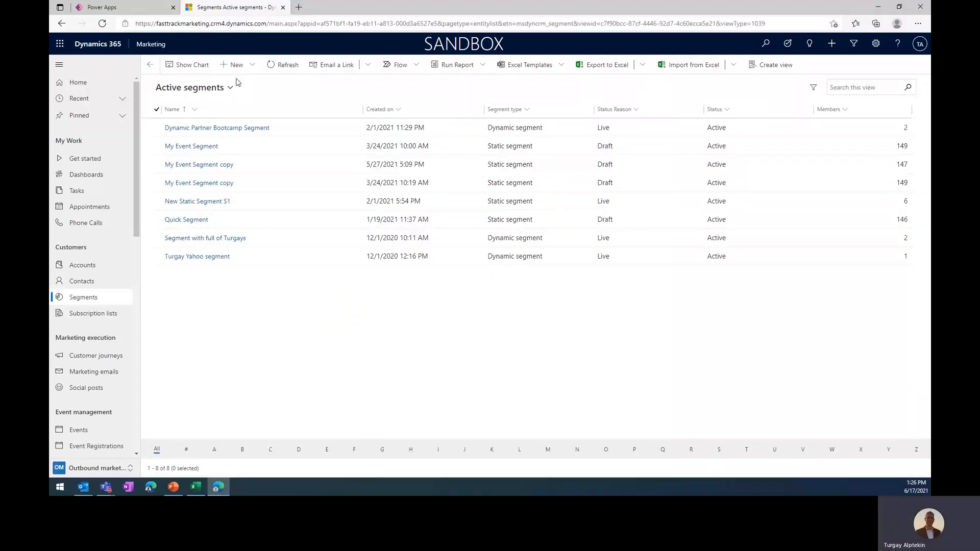
{"action": "left_click", "coordinate": [236, 65]}
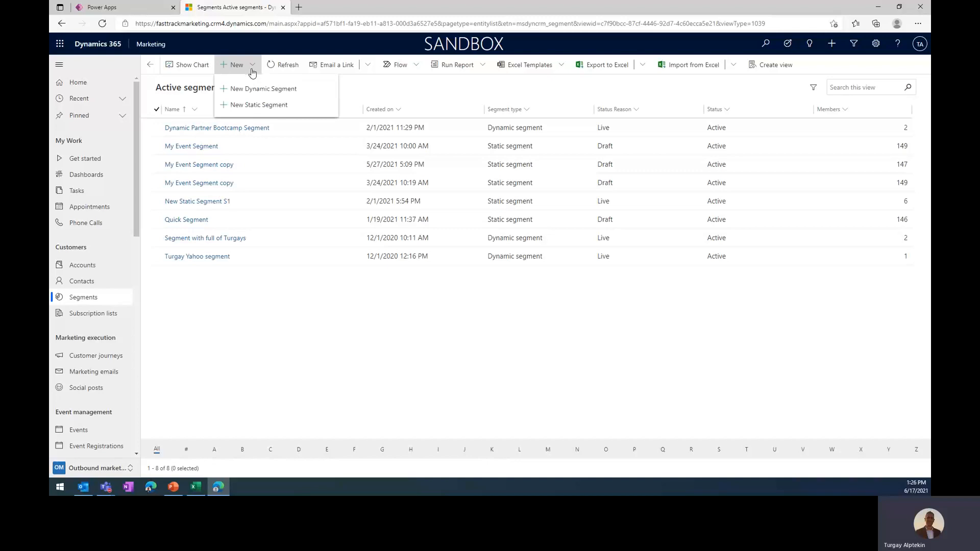
{"action": "left_click", "coordinate": [265, 109]}
{"action": "left_click", "coordinate": [831, 81]}
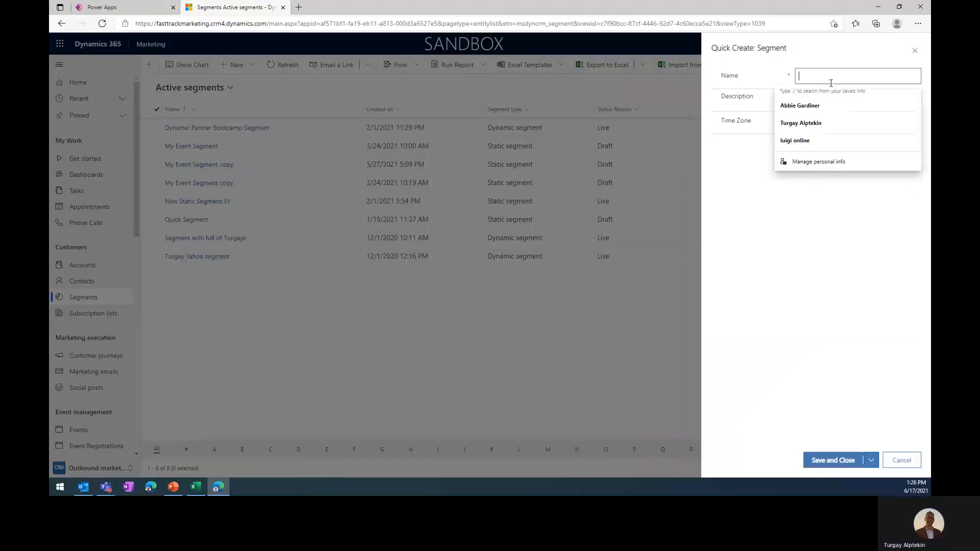
{"action": "type", "text": "Igni"}
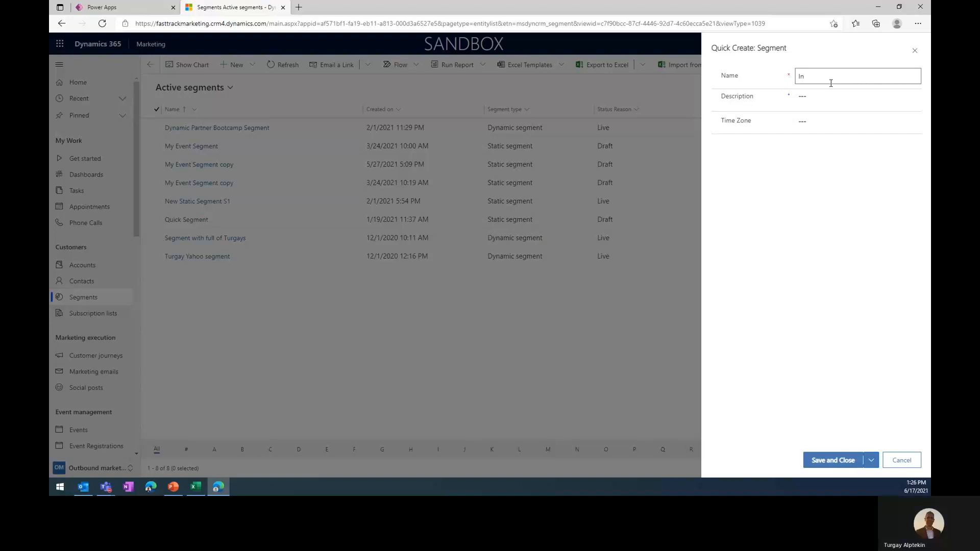
{"action": "type", "text": "te"}
{"action": "key", "text": "Home"}
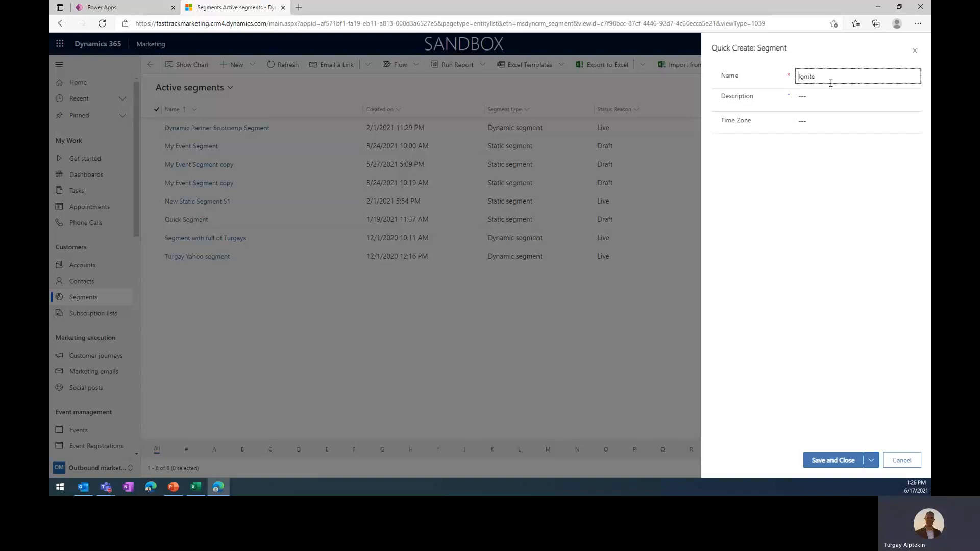
{"action": "type", "text": "My"}
{"action": "key", "text": "Delete"}
{"action": "type", "text": "Contacts"}
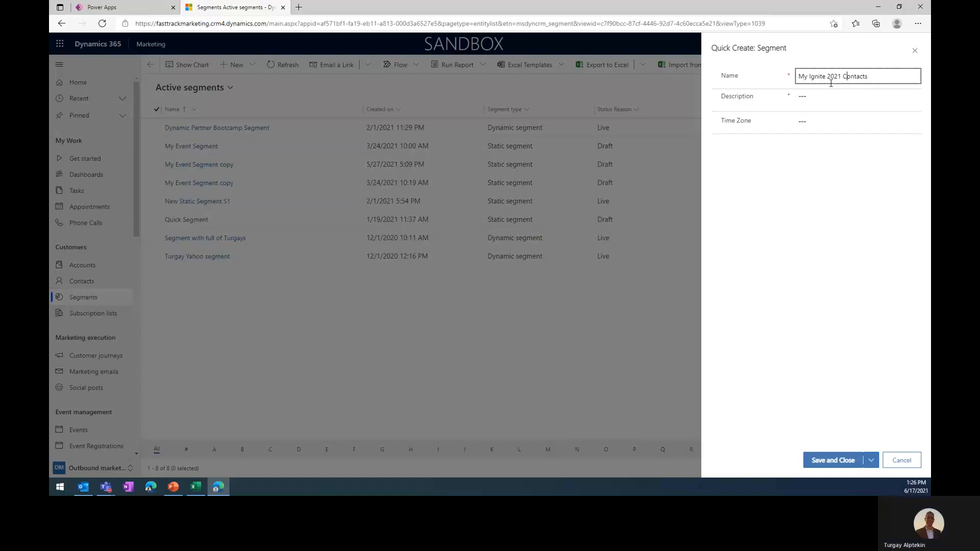
{"action": "left_click", "coordinate": [833, 461]}
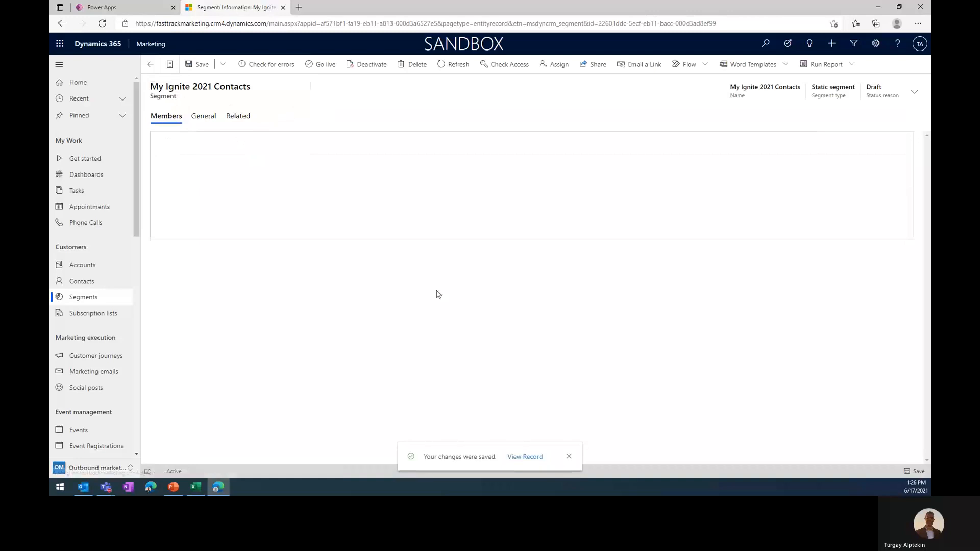
{"action": "left_click", "coordinate": [570, 456]}
Step: Build a member query for the segment where the contact's Reference Code is Ignite2021, and estimate its size
{"action": "left_click", "coordinate": [670, 145]}
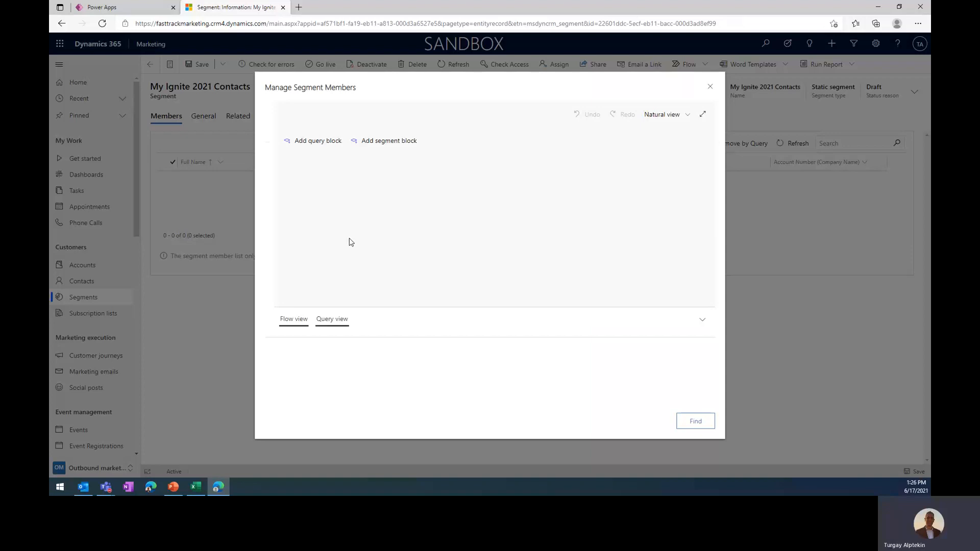
{"action": "left_click", "coordinate": [320, 144]}
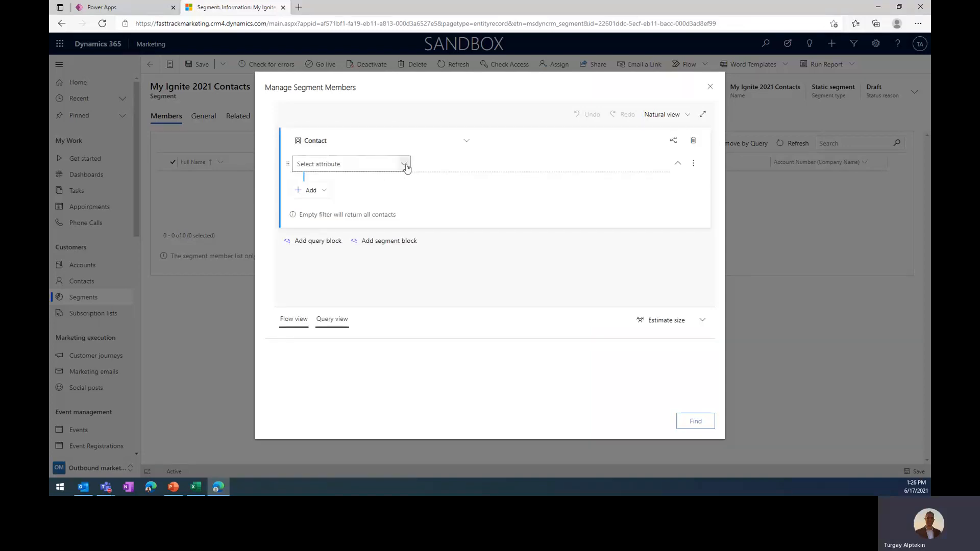
{"action": "left_click", "coordinate": [373, 164]}
{"action": "type", "text": "re"}
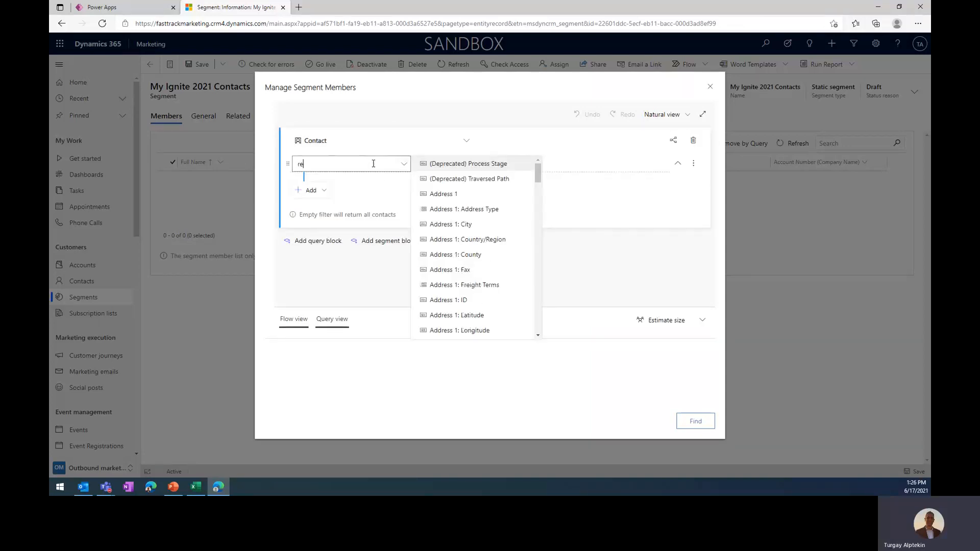
{"action": "type", "text": "ference code"}
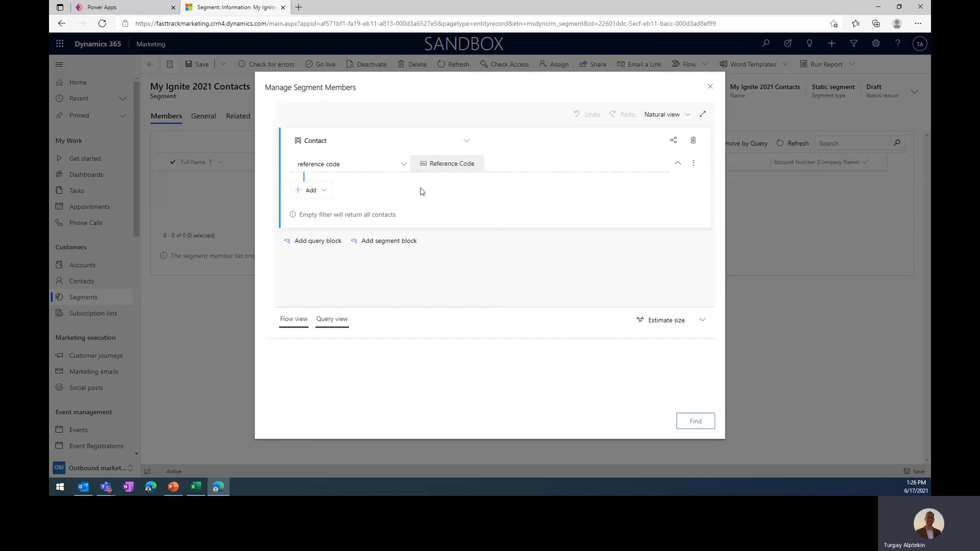
{"action": "left_click", "coordinate": [432, 168]}
{"action": "left_click", "coordinate": [484, 165]}
{"action": "left_click", "coordinate": [542, 163]}
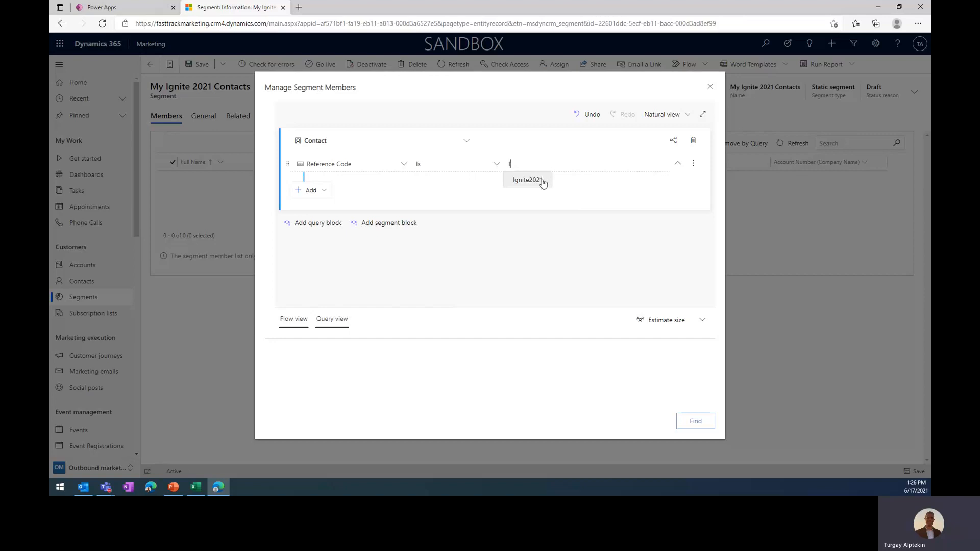
{"action": "left_click", "coordinate": [542, 182]}
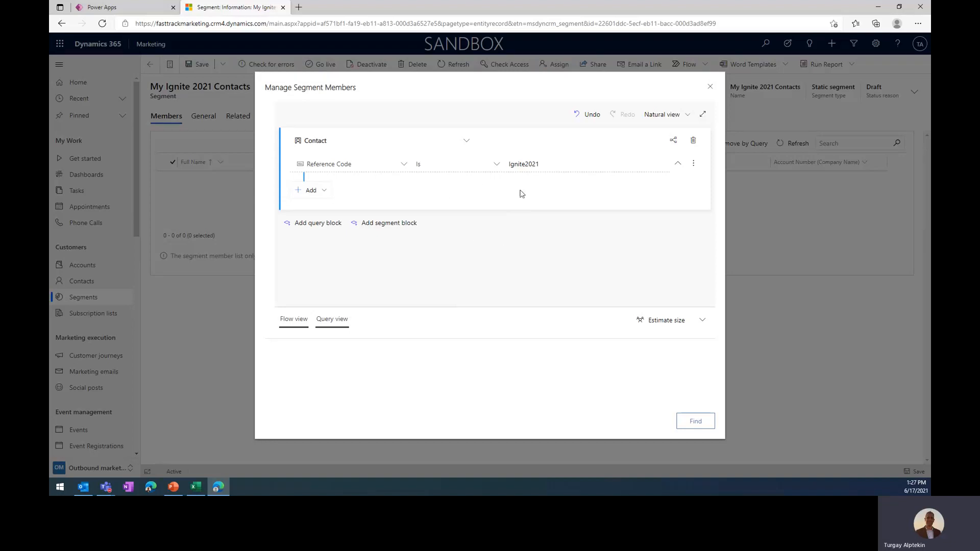
{"action": "left_click", "coordinate": [672, 325]}
{"action": "left_click", "coordinate": [586, 278]}
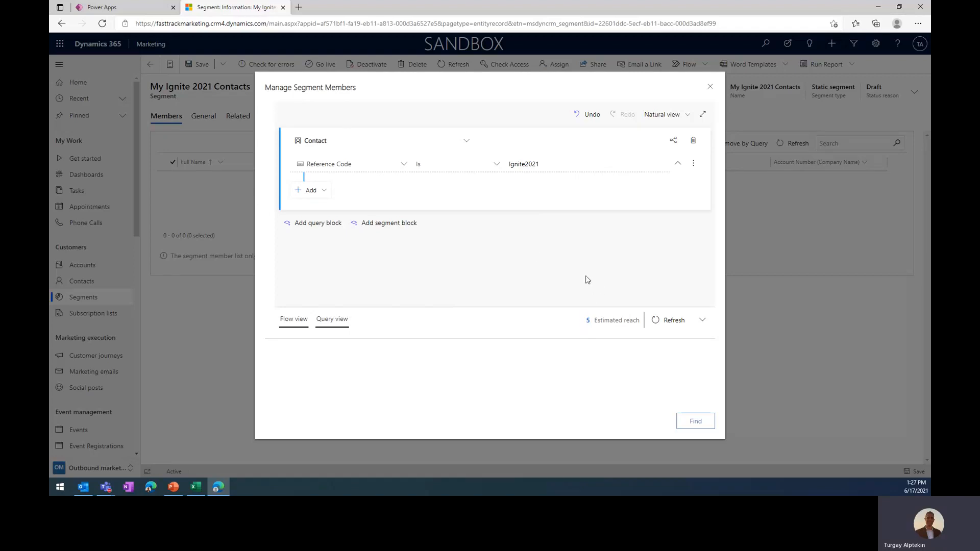
Step: Find the contacts matching the query, add all of them to the segment, and set the segment live
{"action": "left_click", "coordinate": [694, 422]}
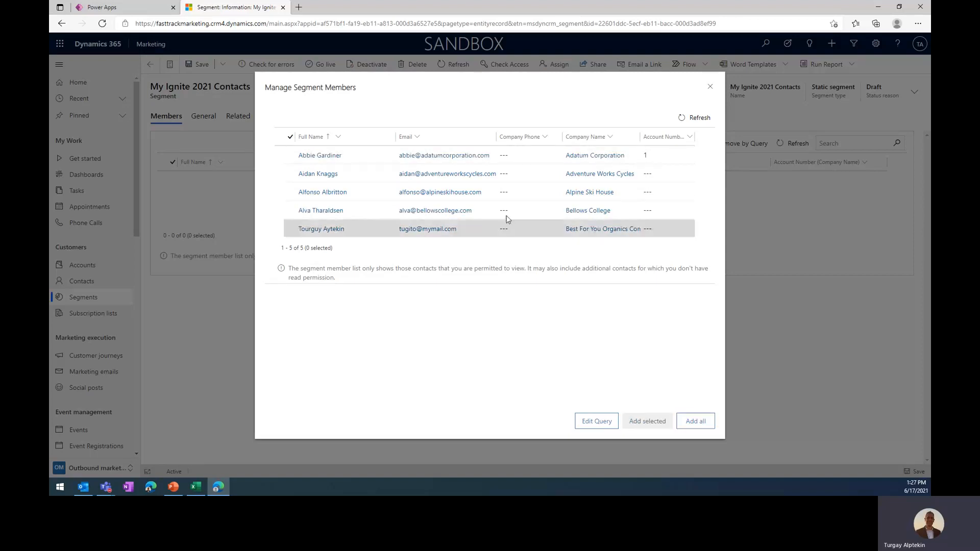
{"action": "left_click", "coordinate": [700, 426]}
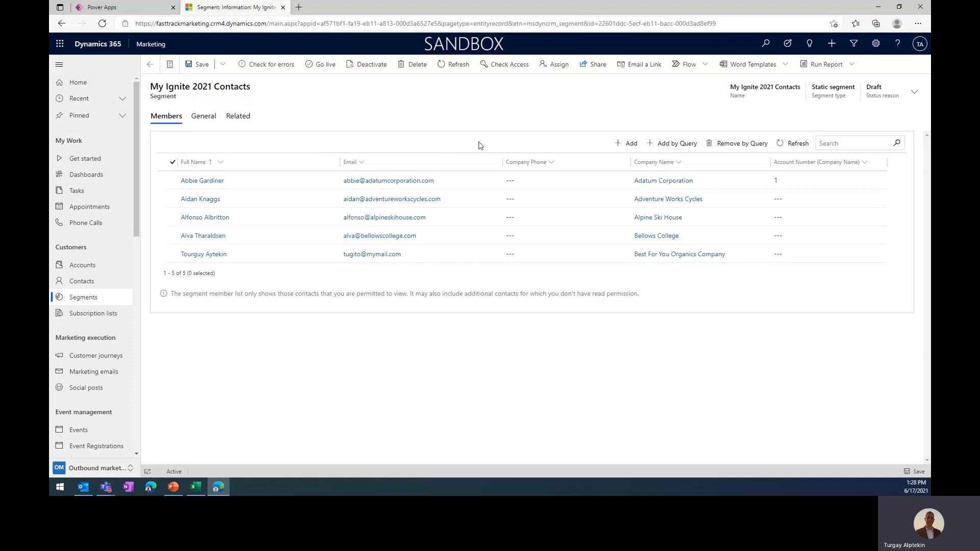
{"action": "left_click", "coordinate": [326, 70]}
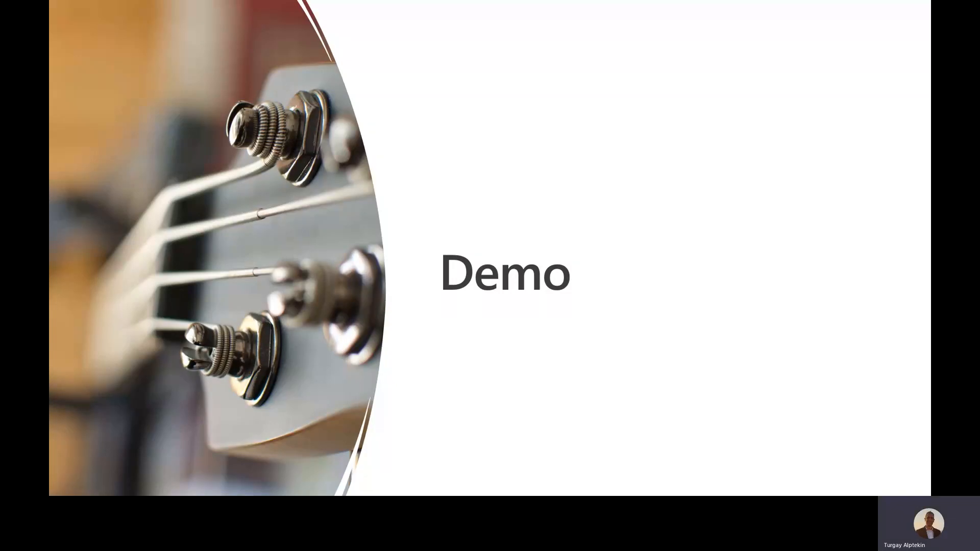
{"action": "key", "text": "Right"}
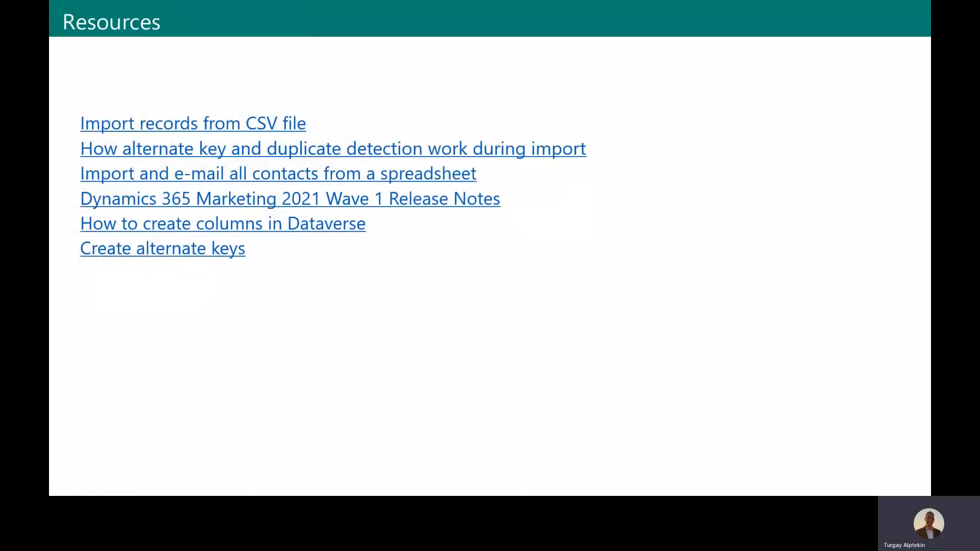